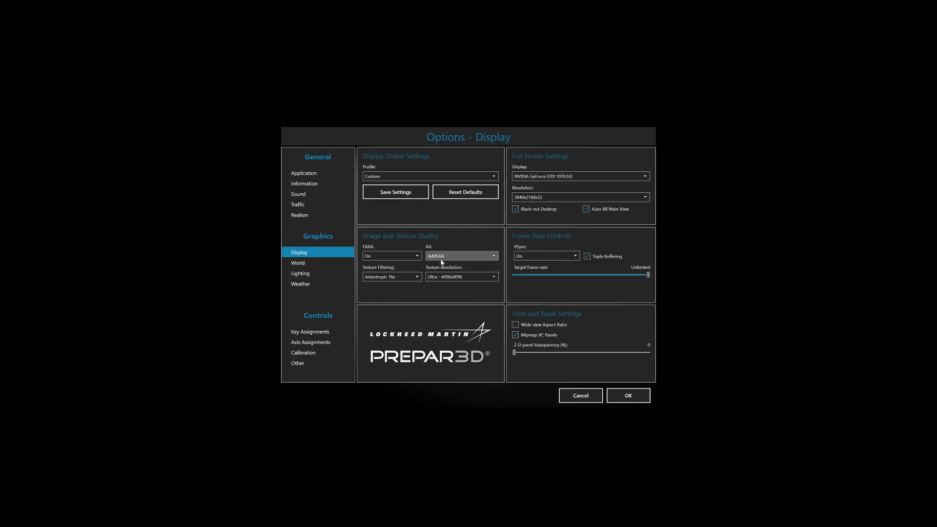
Step: Review the anti-aliasing modes on the Display page and keep 4xMSAA selected
left_click(456, 259)
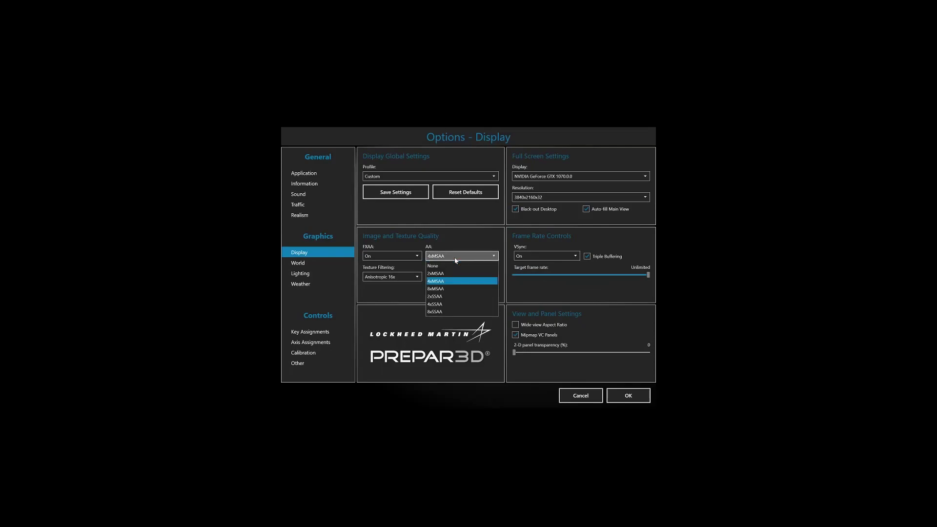
left_click(457, 261)
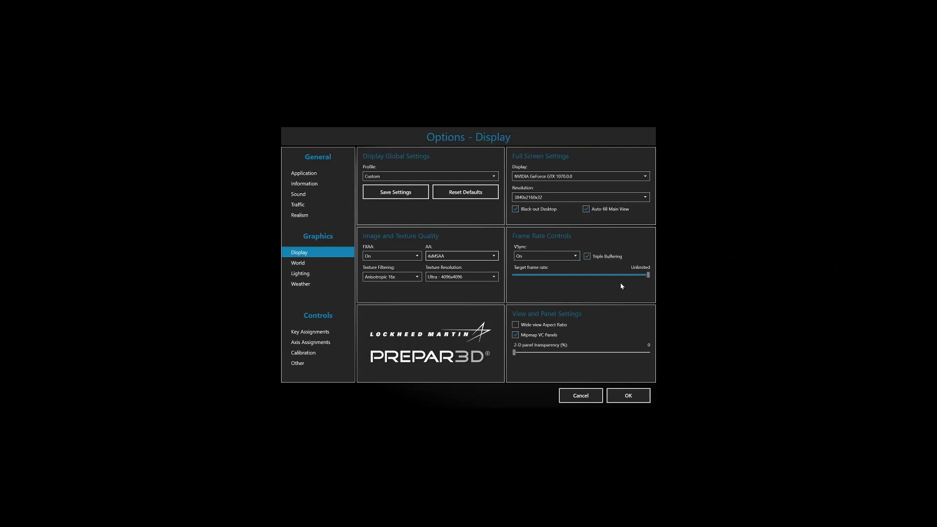
Step: Show the World graphics page with its terrain, scenery object and water settings
left_click(325, 264)
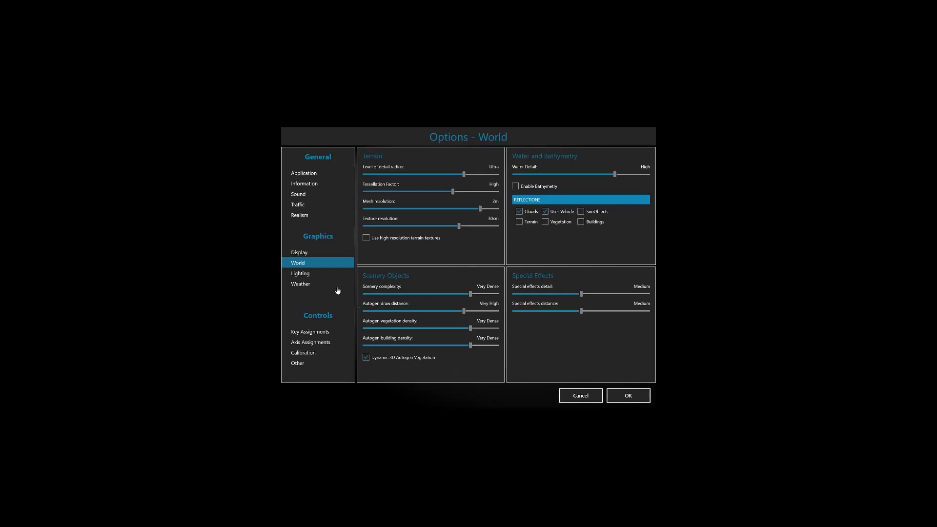
Step: Go to the Lighting graphics page and set the HDR Bloom slider to 0.80
left_click(318, 276)
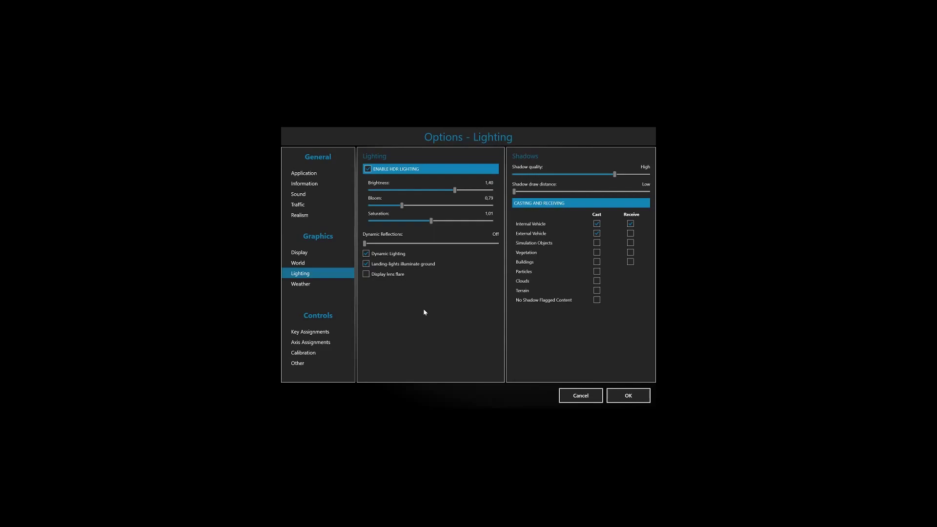
left_click(403, 206)
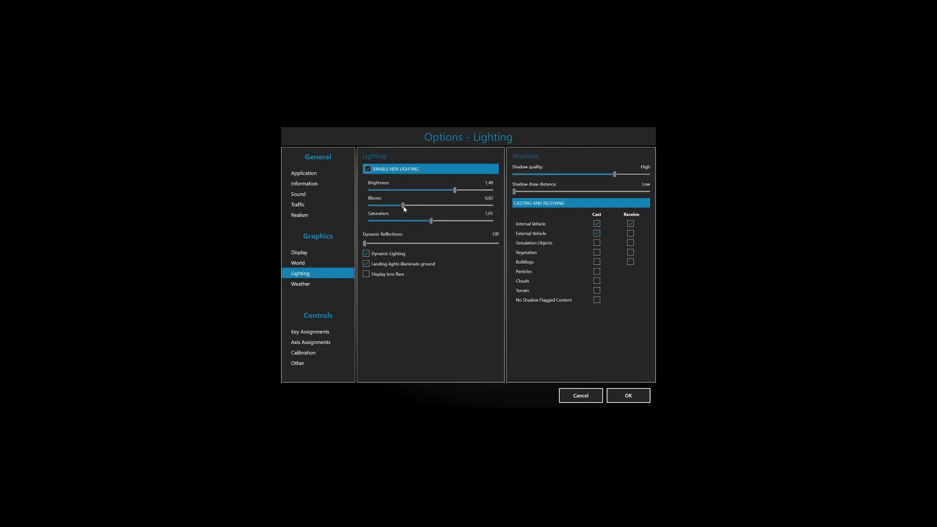
left_click_drag(403, 206, 433, 223)
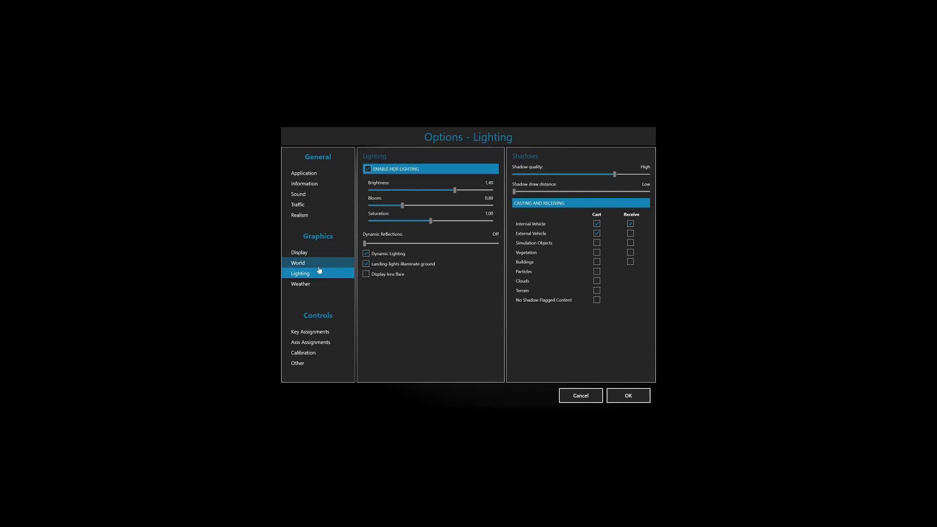
Step: Apply and close the graphics options, then bring up HotKey Resolution Changer from the system tray
left_click(304, 284)
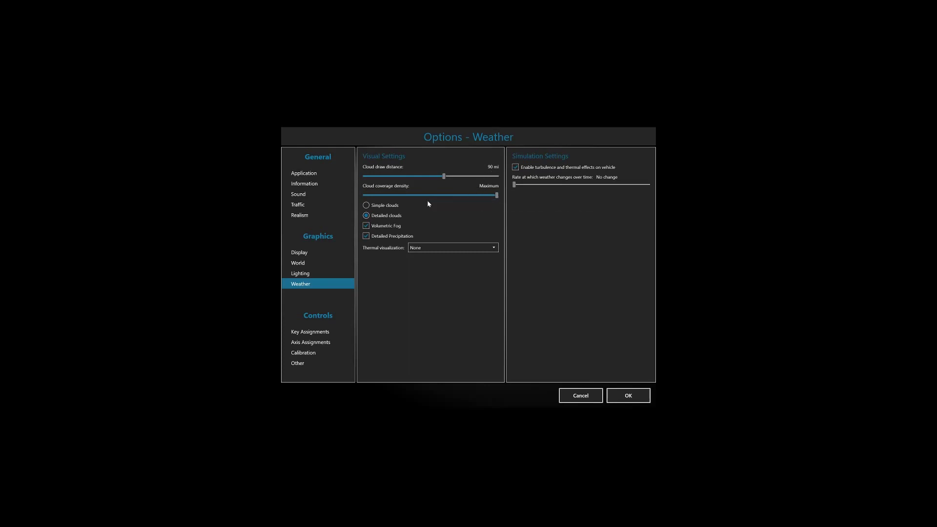
left_click(626, 393)
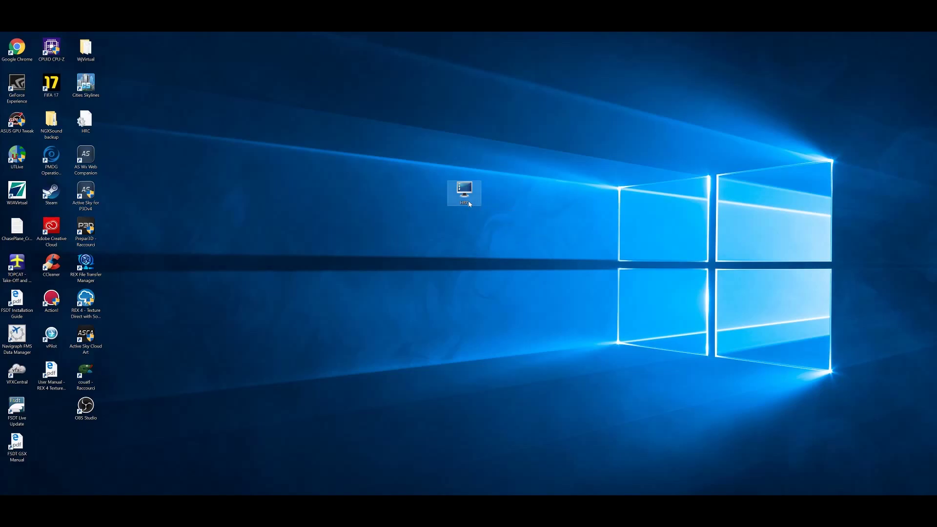
left_click(468, 201)
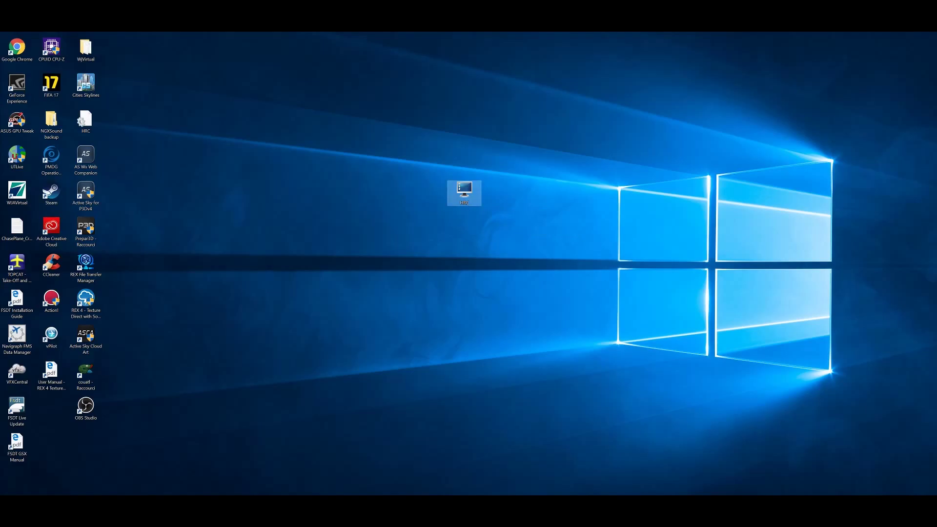
left_click(856, 508)
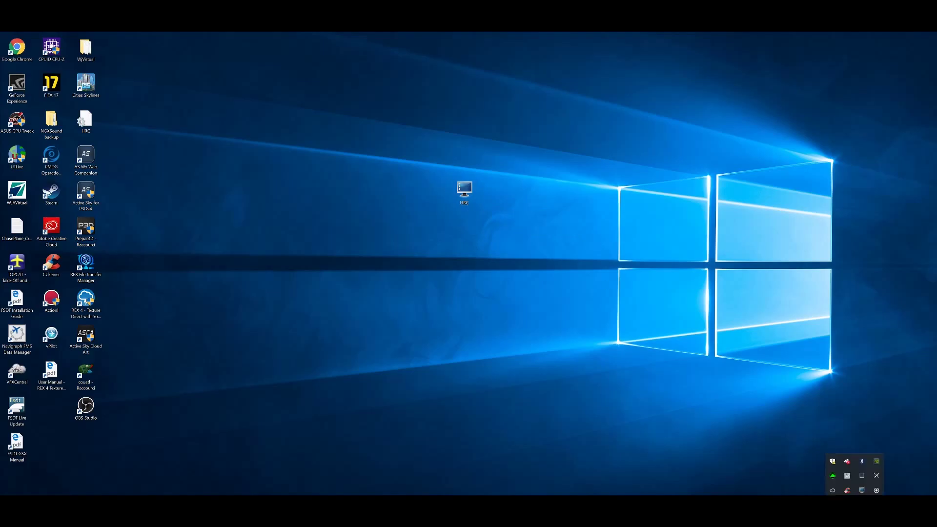
left_click(863, 490)
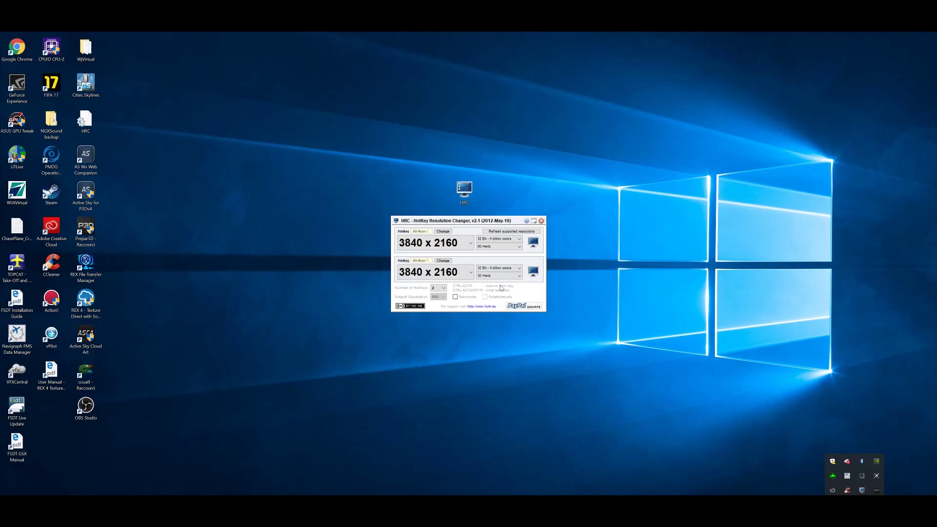
Step: Keep the second profile at 3840 x 2160, 30 Hertz and assign it the Alt-Num * hotkey
left_click(498, 275)
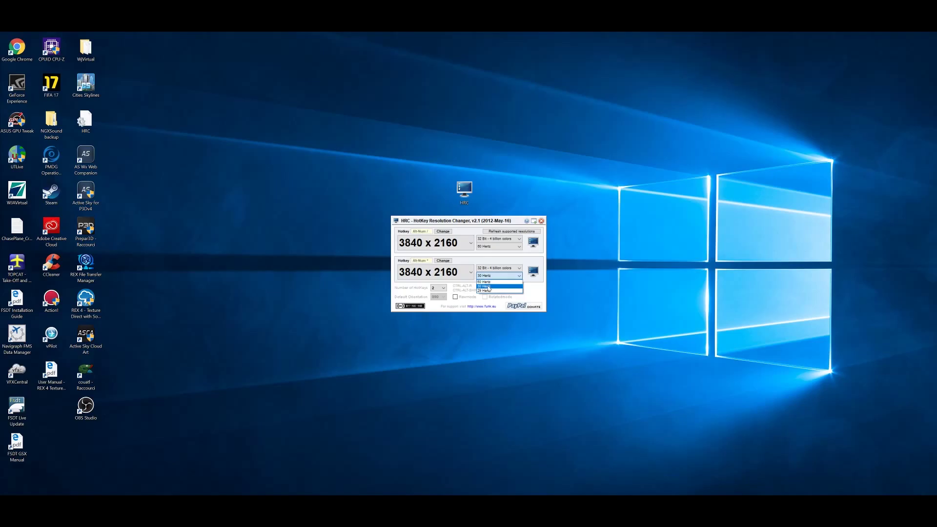
left_click(488, 286)
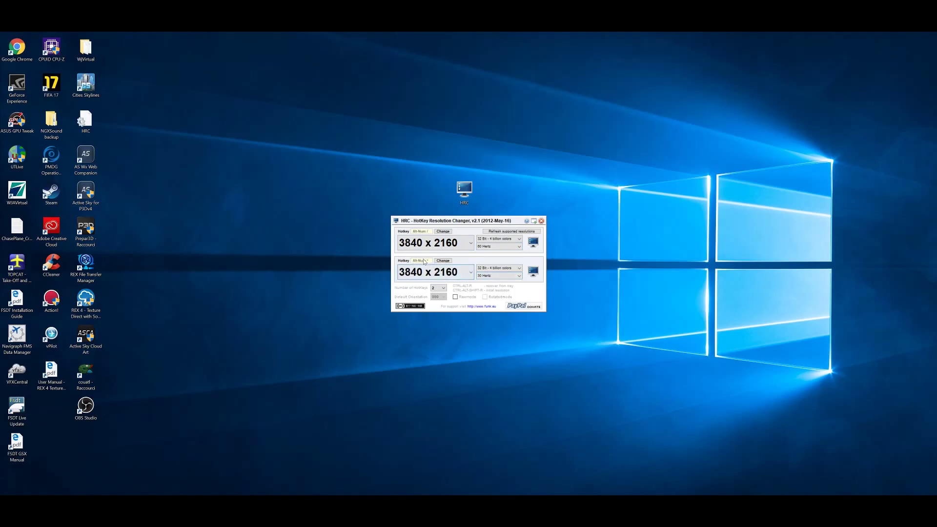
left_click(442, 261)
left_click(446, 261)
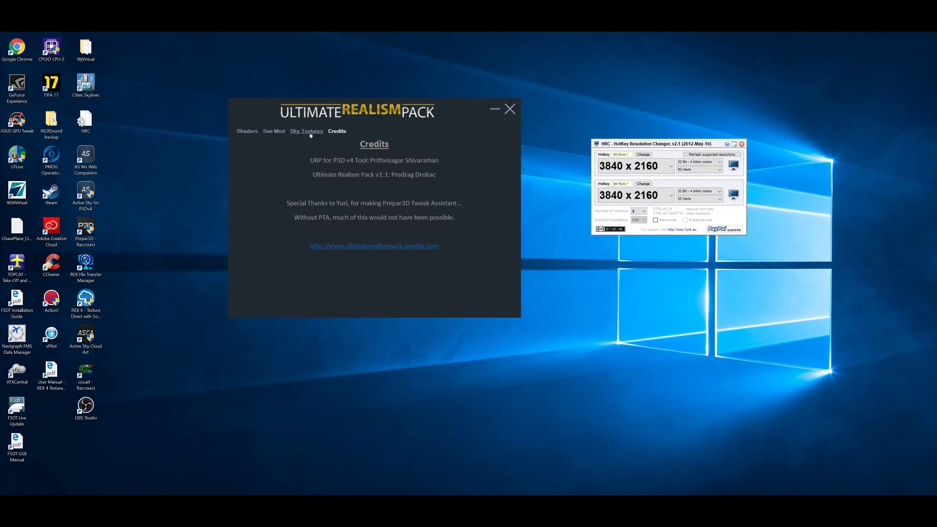
Step: Switch Ultimate Realism Pack from the Credits page to the Shaders page
left_click(246, 131)
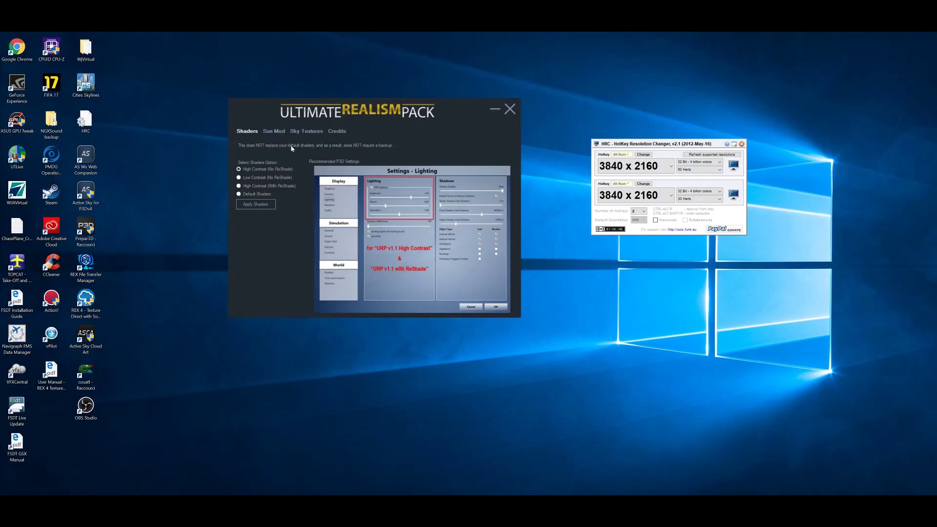
Step: Apply the High Contrast shaders to the simulator and acknowledge the Successful message
left_click(253, 206)
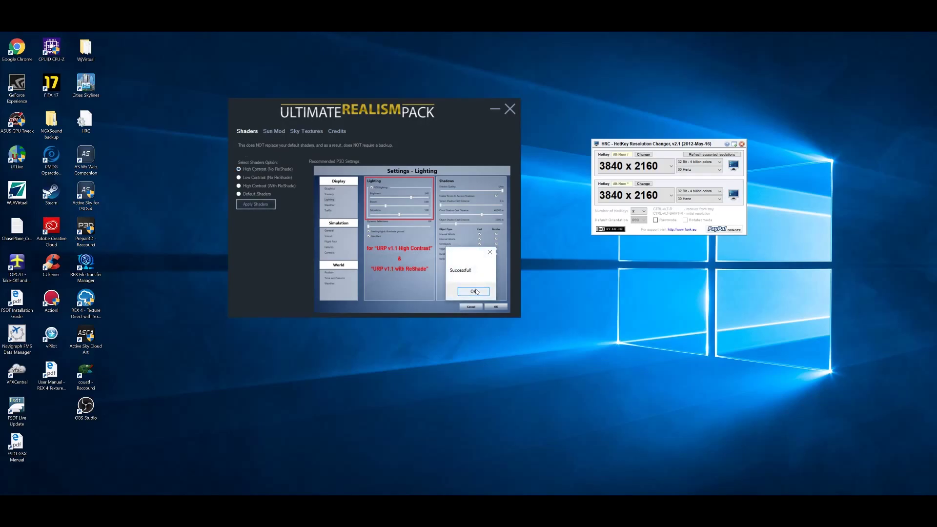
left_click(475, 292)
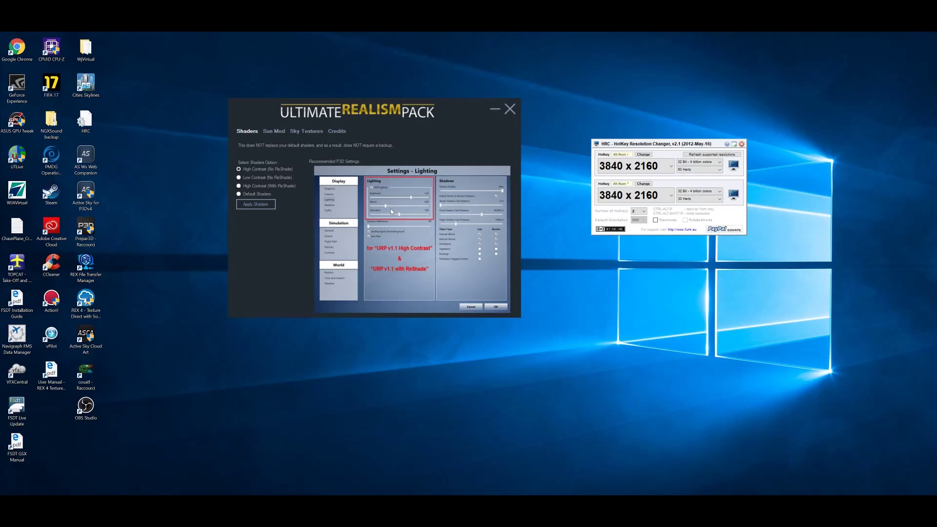
Step: Apply Sun Mod 03 to the simulator, then look over the Sky and Credits pages
left_click(273, 131)
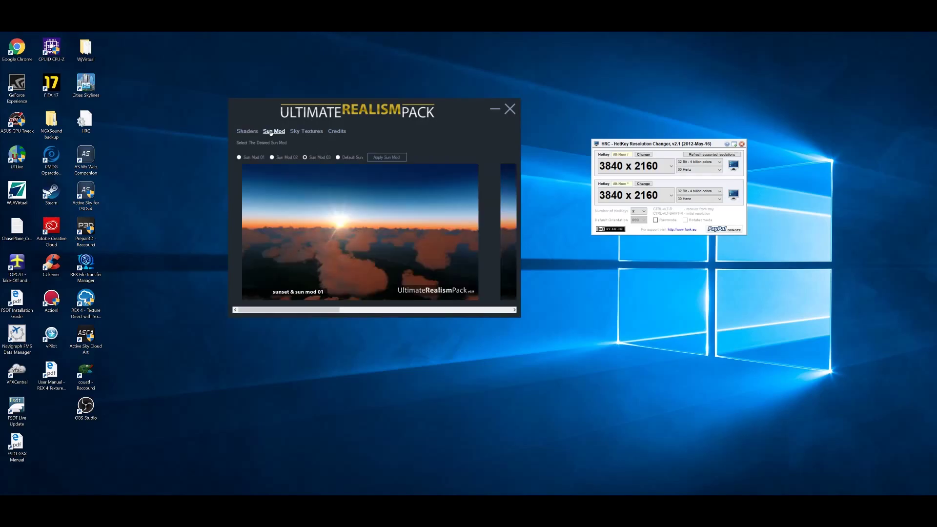
left_click(321, 158)
left_click(376, 158)
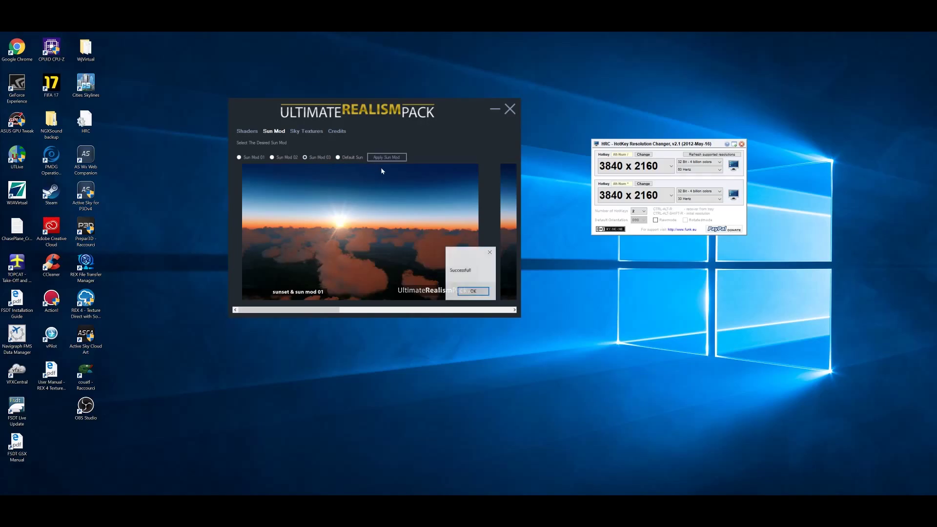
left_click(472, 292)
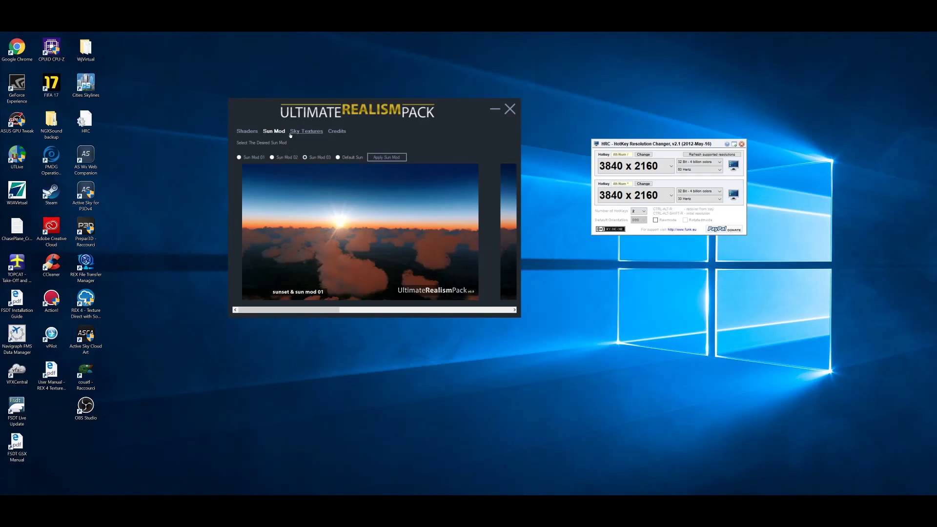
left_click(306, 131)
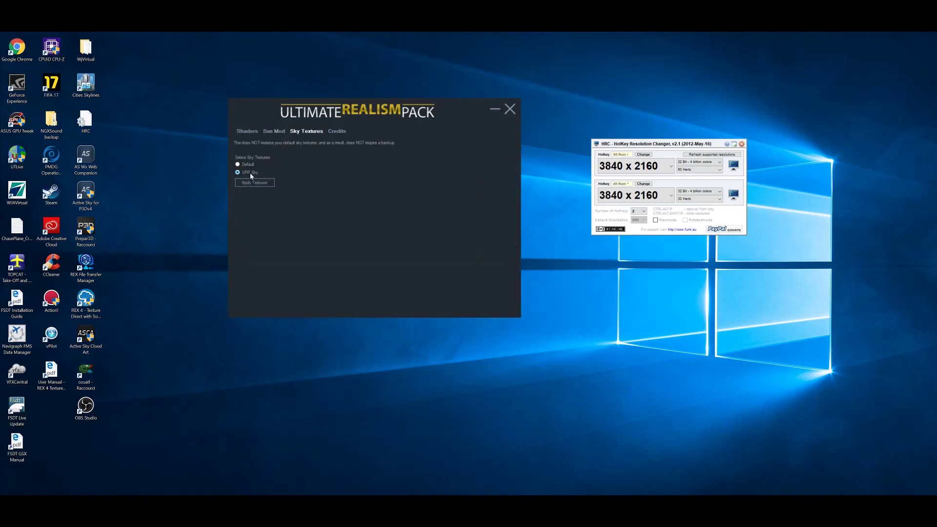
left_click(331, 133)
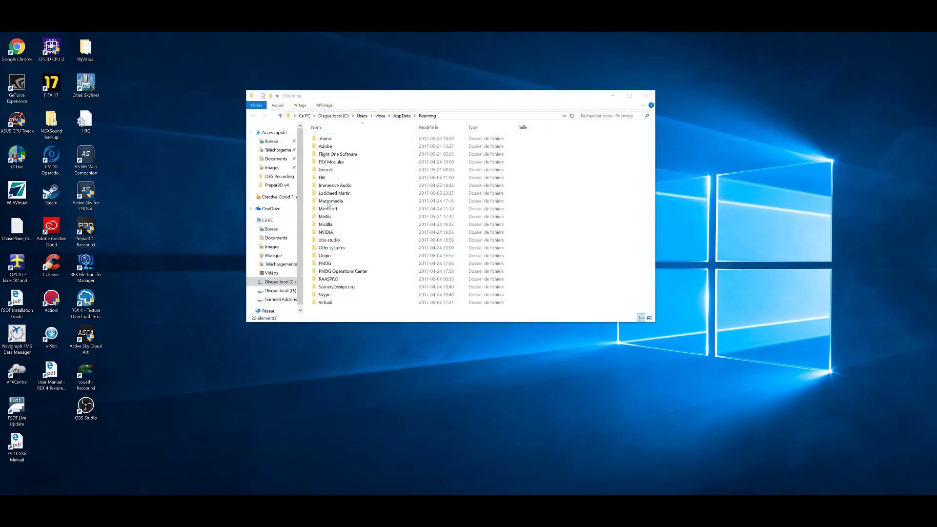
Step: Open Prepar3D.cfg from AppData Roaming > Lockheed Martin > Prepar3D v4 in Notepad
double_click(360, 194)
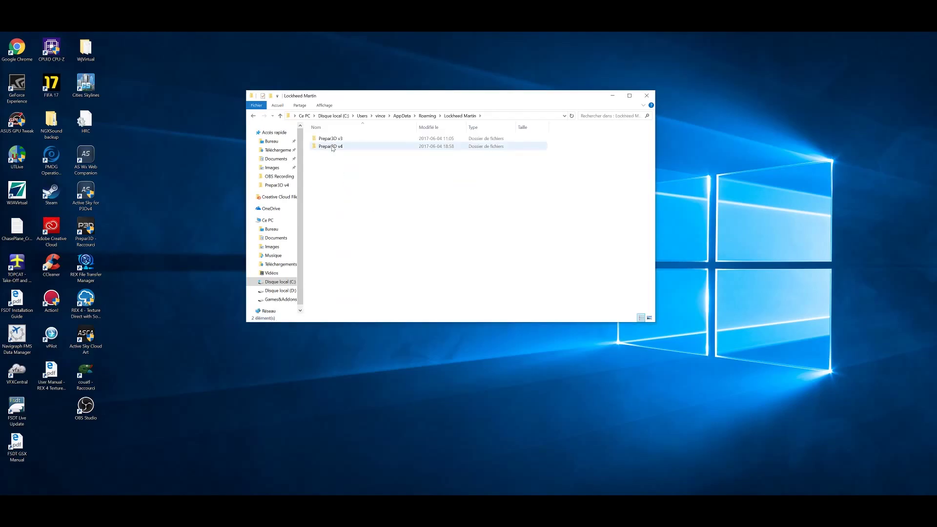
double_click(331, 146)
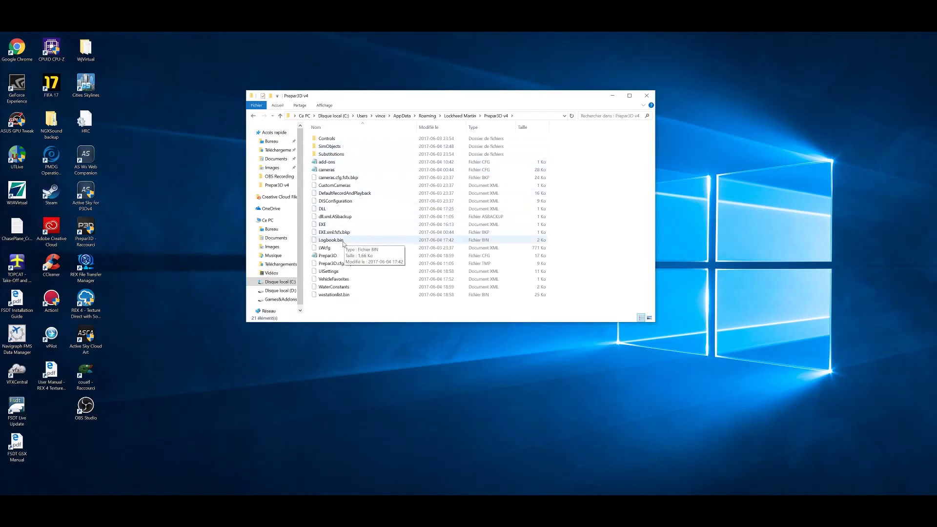
double_click(328, 256)
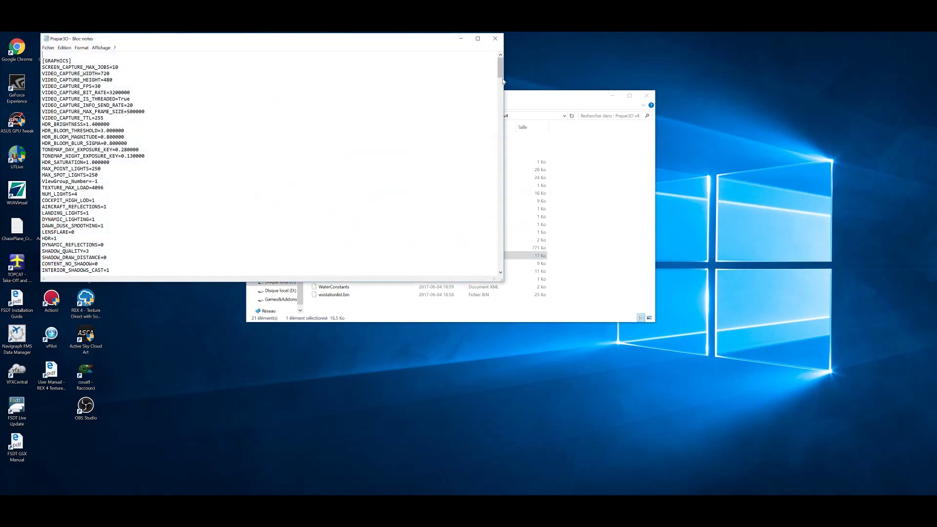
Step: Open the 9 Ko Prepar3D config, confirm AffinityMask=116 at its end, and centre the window
scroll(271, 164, "down", 3)
double_click(532, 263)
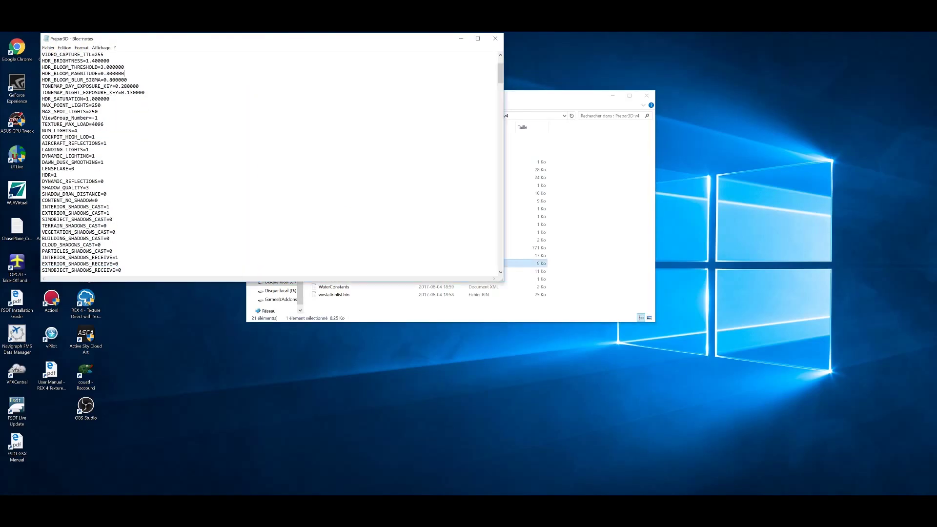
left_click_drag(501, 73, 505, 266)
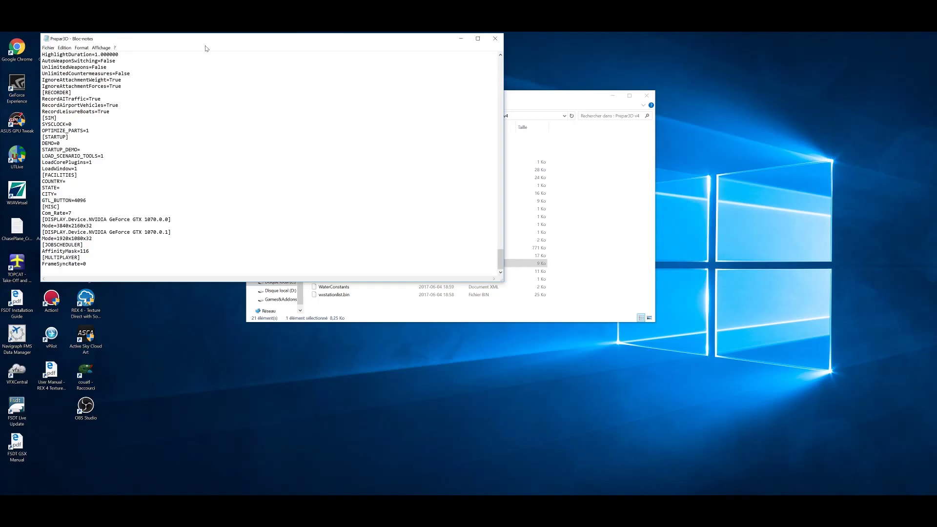
left_click_drag(206, 48, 391, 95)
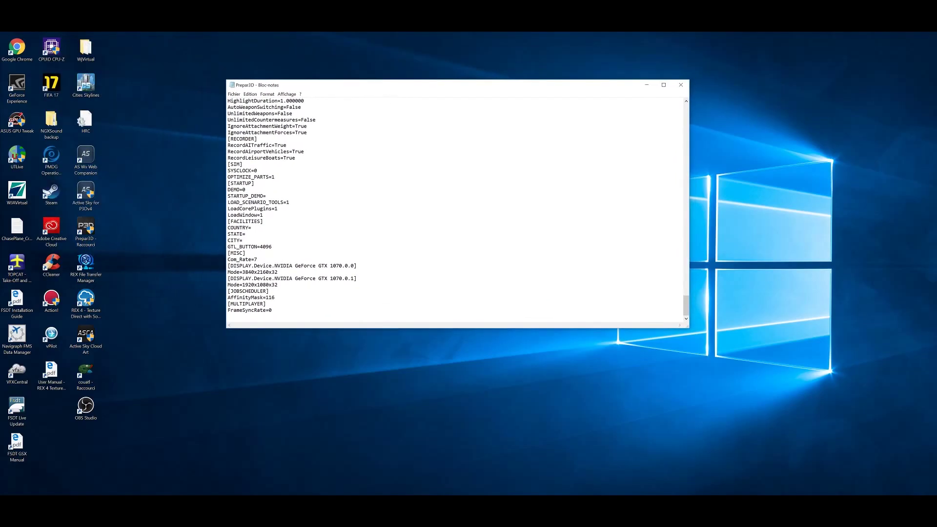